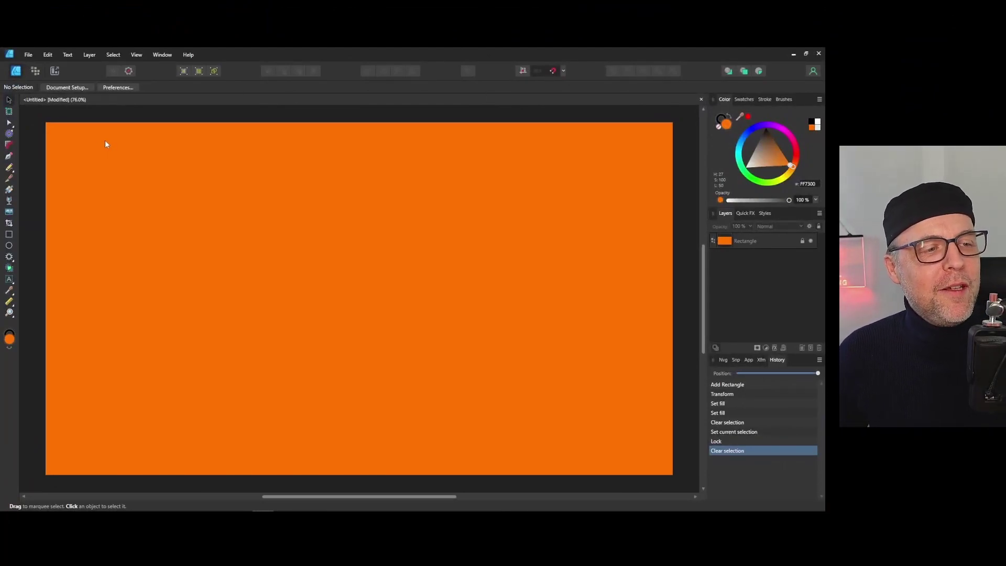
Step: Add the large black artistic text 'Alles gut!' in AnticFont on the orange background
click(10, 280)
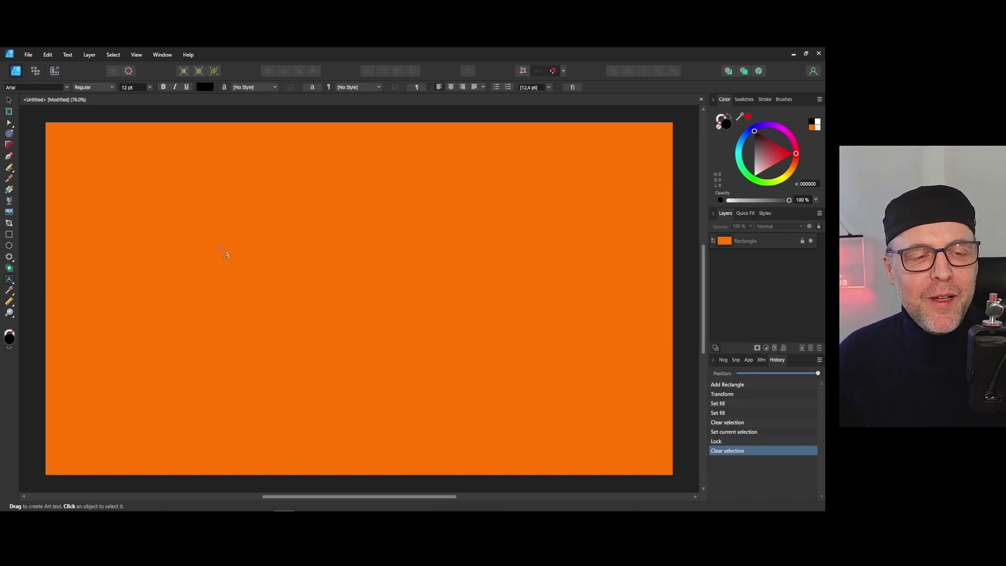
drag(220, 249, 247, 296)
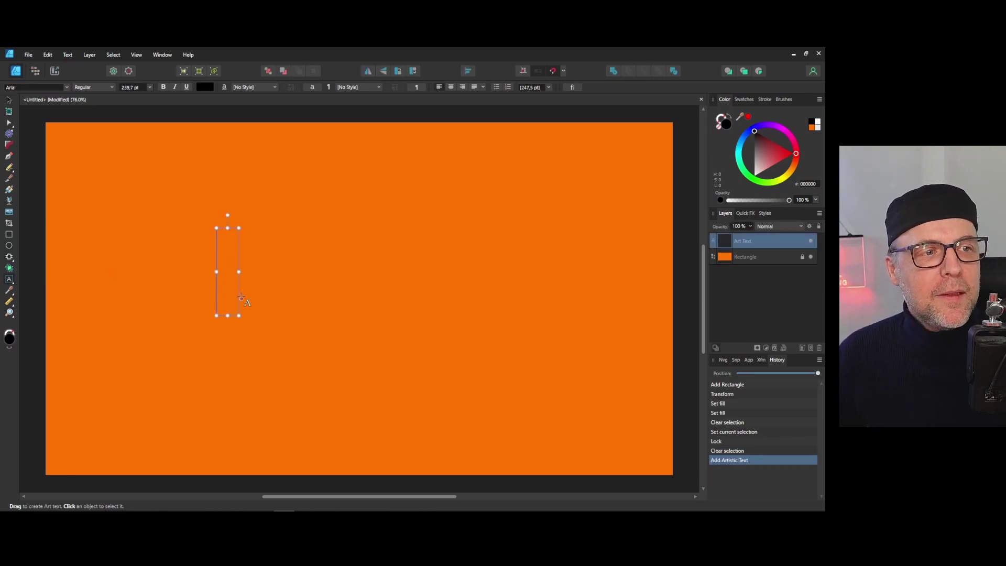
click(67, 87)
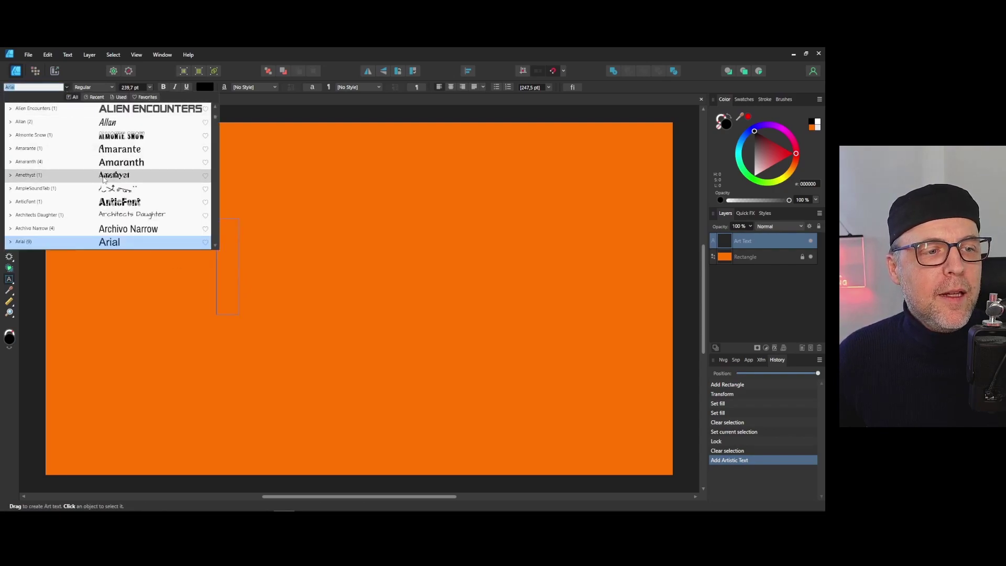
click(120, 202)
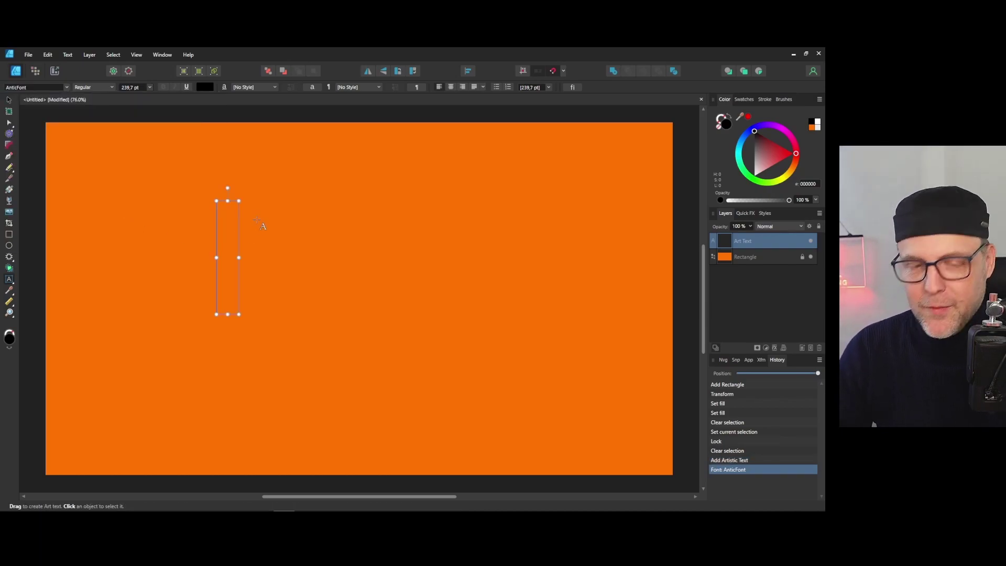
text(Alles)
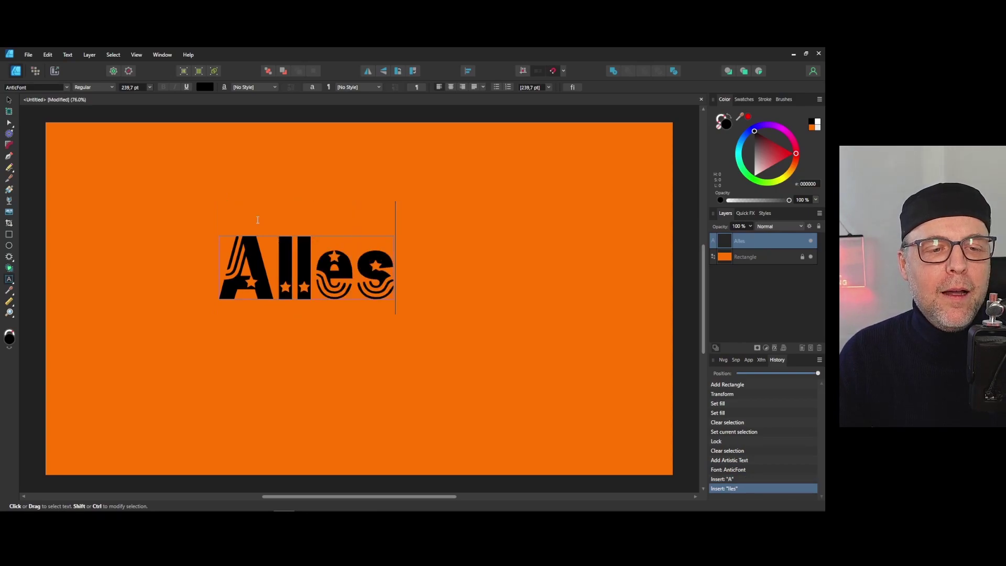
text( Gut)
key(BackSpace)
key(BackSpace)
key(BackSpace)
text(gu)
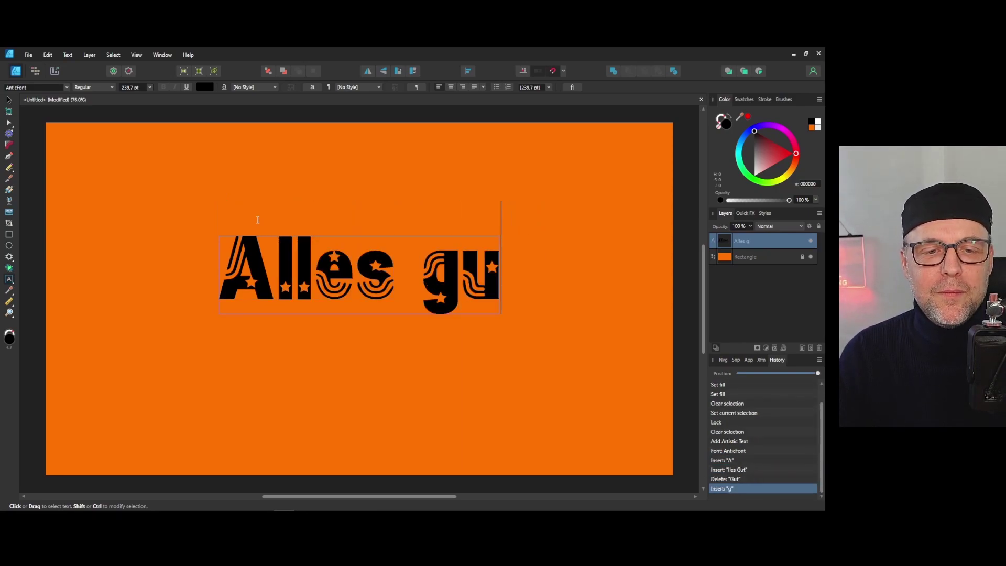
text(t!)
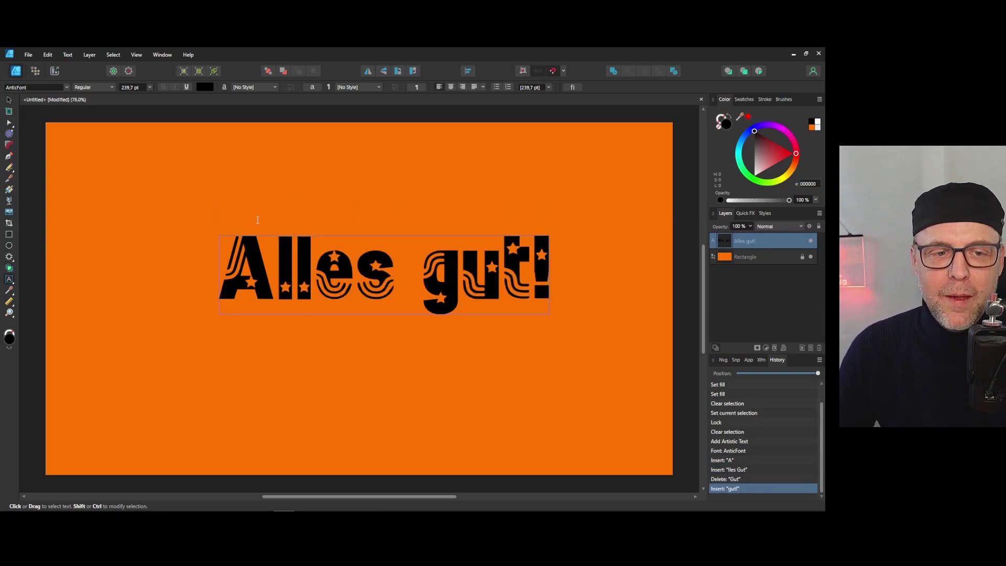
key(Escape)
Step: Fill the 'Alles gut!' text bright yellow and move it toward the middle of the background
click(10, 102)
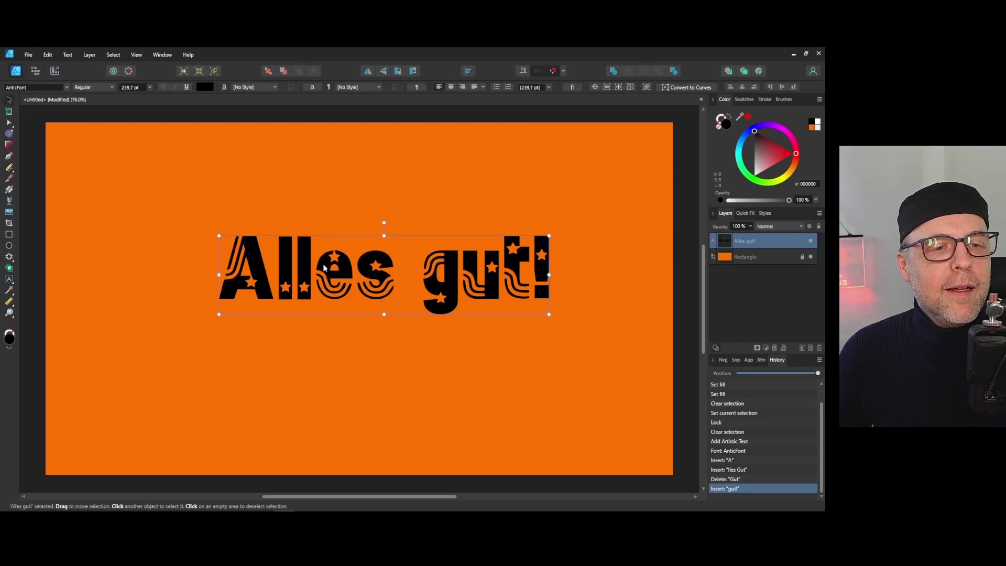
drag(377, 286, 311, 310)
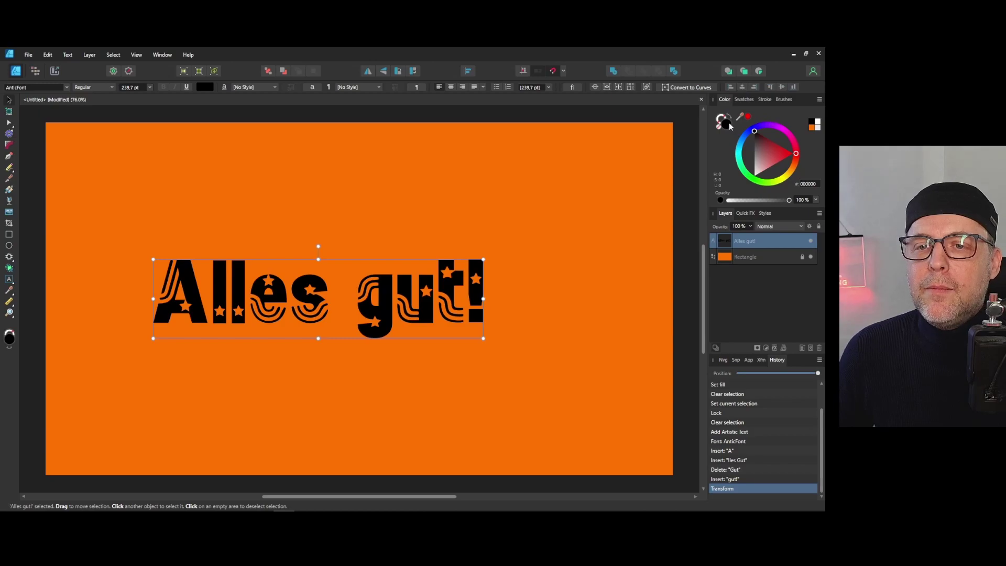
click(784, 180)
drag(784, 180, 782, 181)
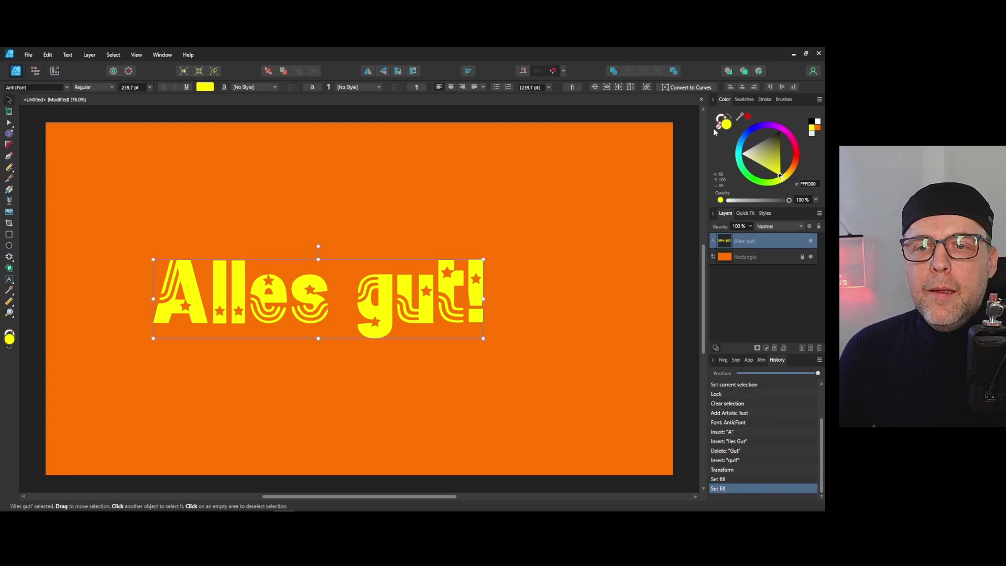
click(722, 120)
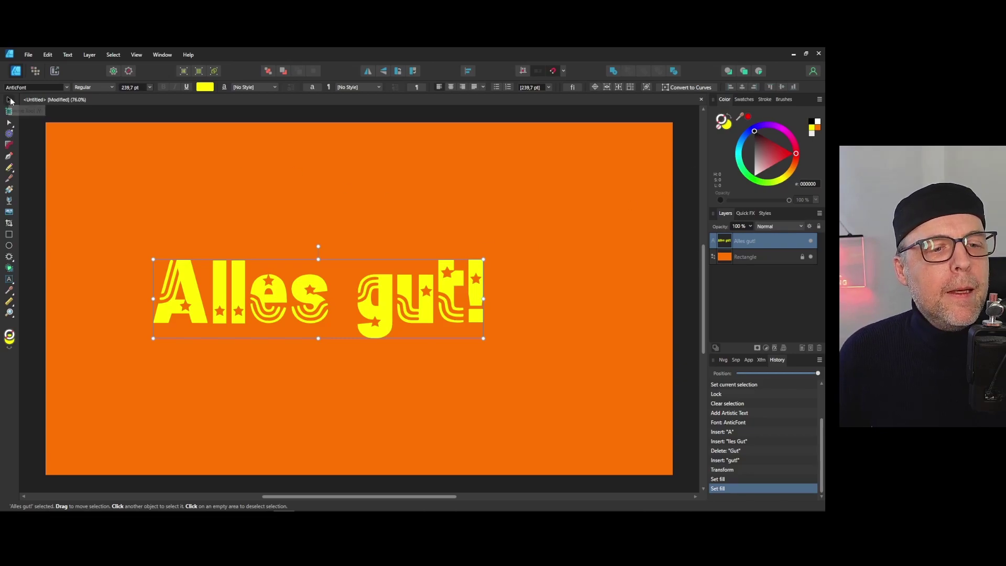
drag(403, 278, 433, 278)
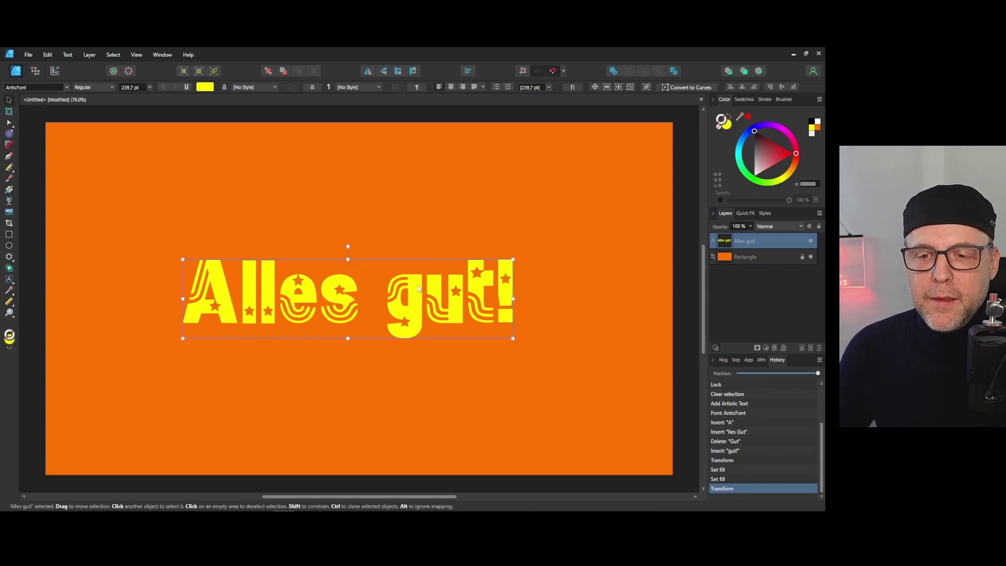
Step: Wrap the text in a Perspective warp group and pull both top corners down and inward
click(784, 348)
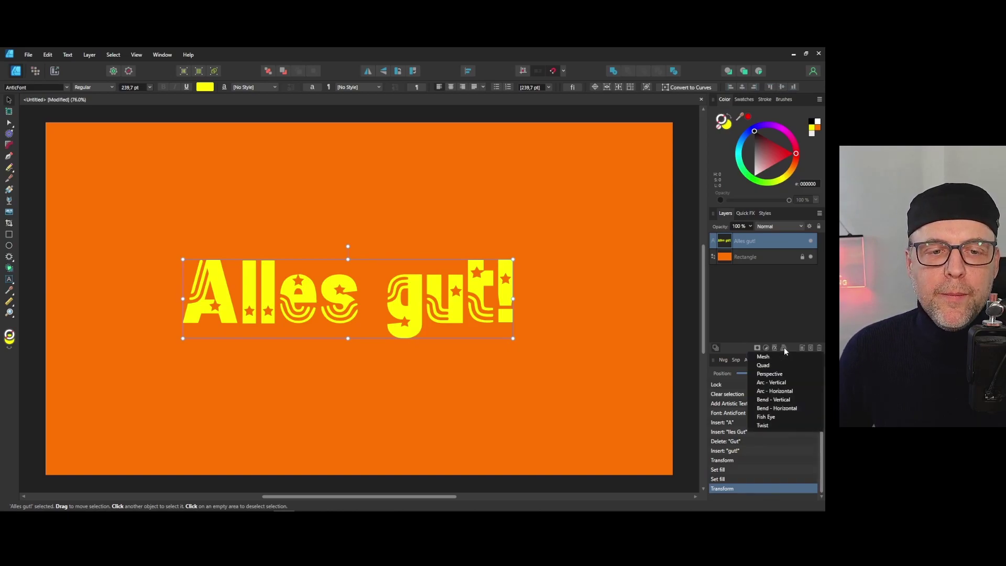
click(772, 374)
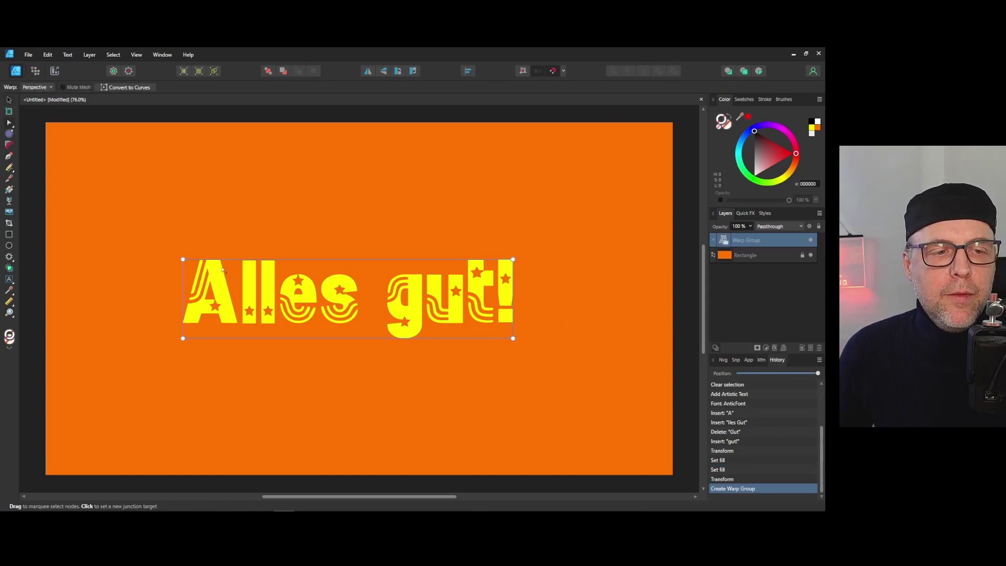
drag(183, 259, 233, 280)
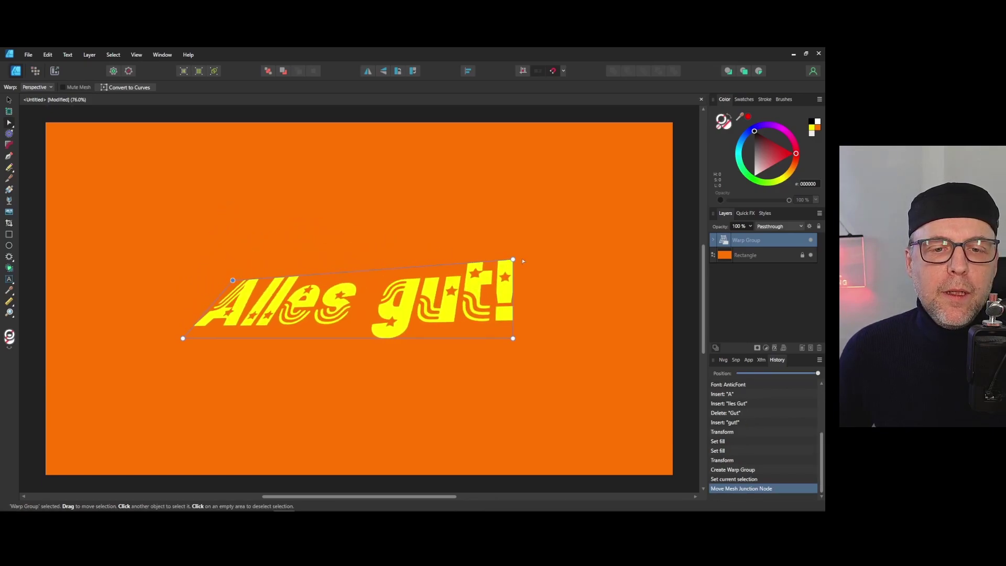
drag(513, 258, 480, 294)
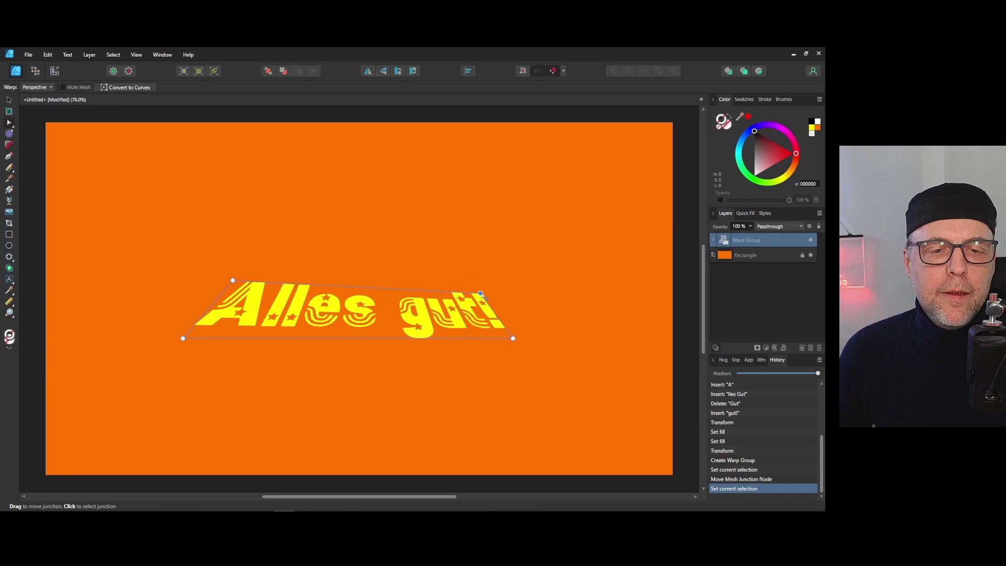
drag(482, 296, 477, 276)
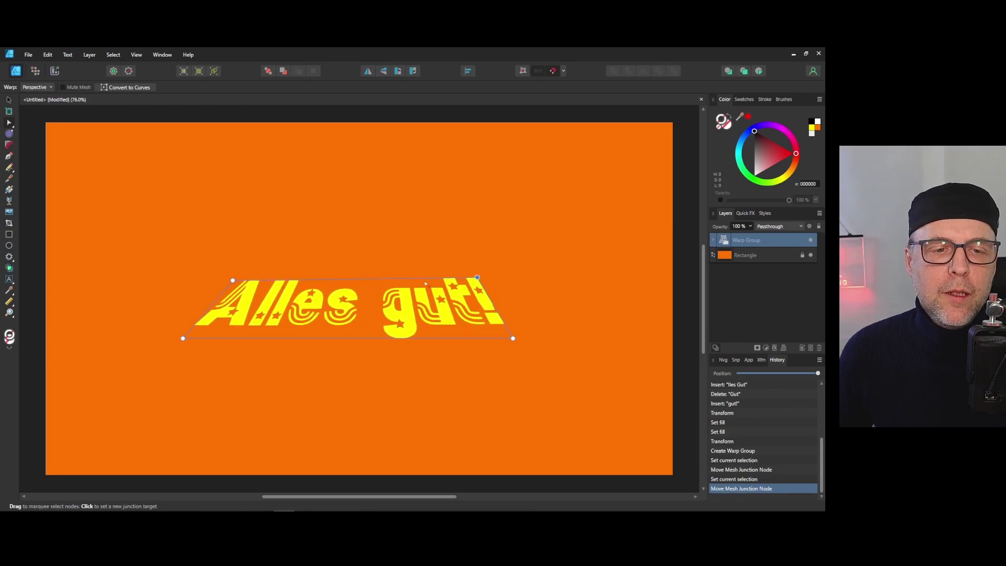
mouse_move(233, 281)
mouse_down()
mouse_move(264, 288)
mouse_move(255, 288)
mouse_up()
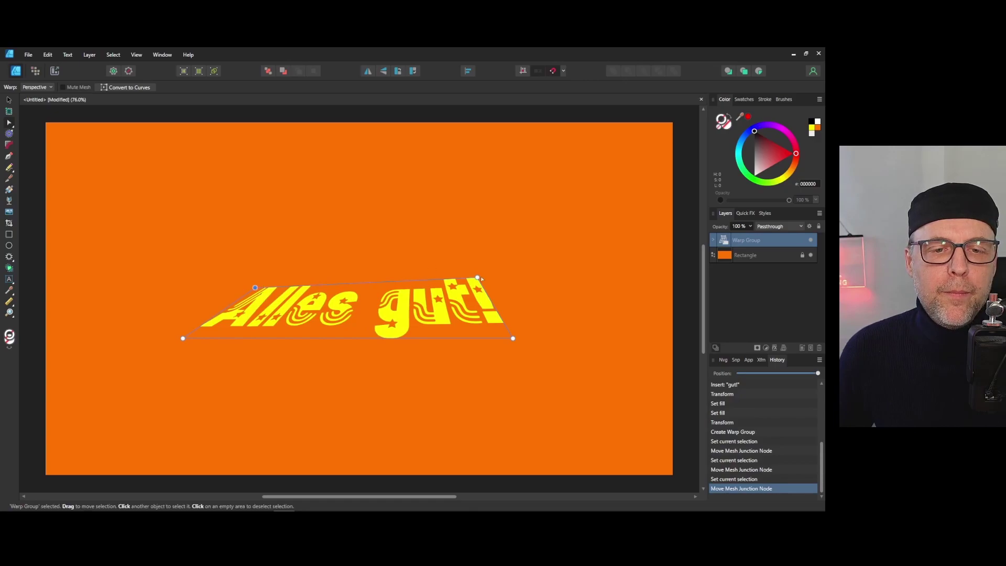
drag(478, 277, 473, 285)
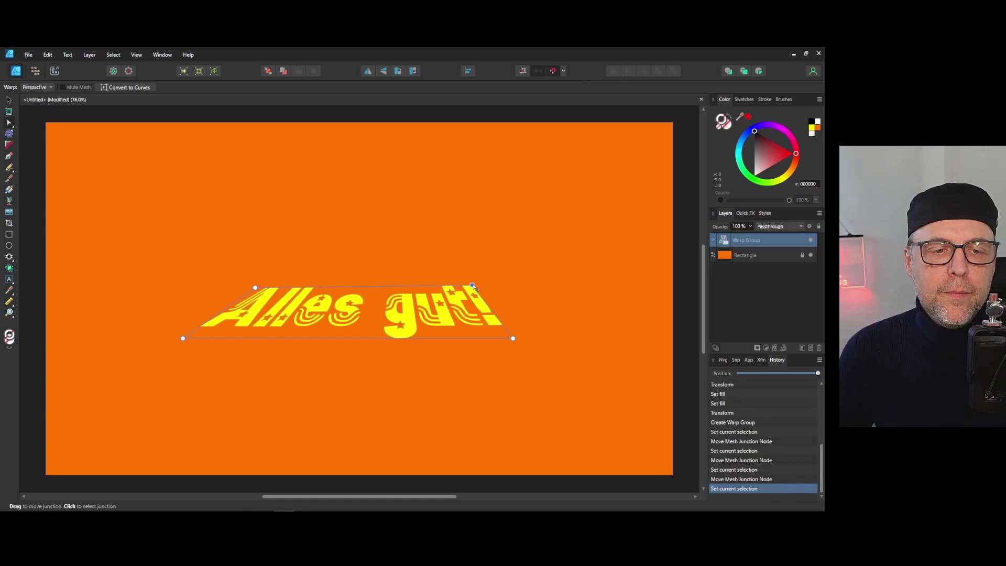
drag(473, 285, 472, 286)
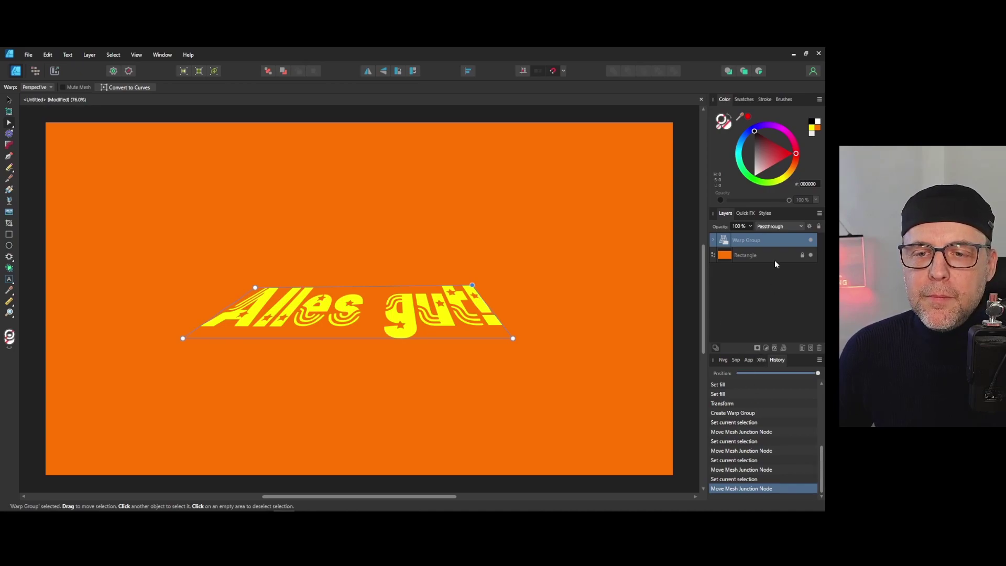
Step: Replace 'gut' with 'besser' in the warped text layer so it reads 'Alles besser!'
click(713, 240)
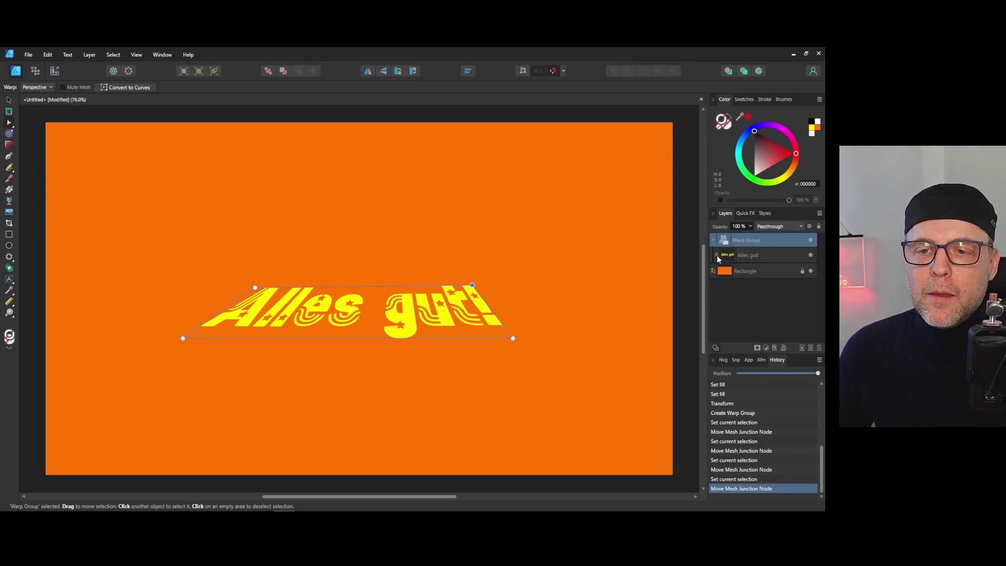
click(750, 255)
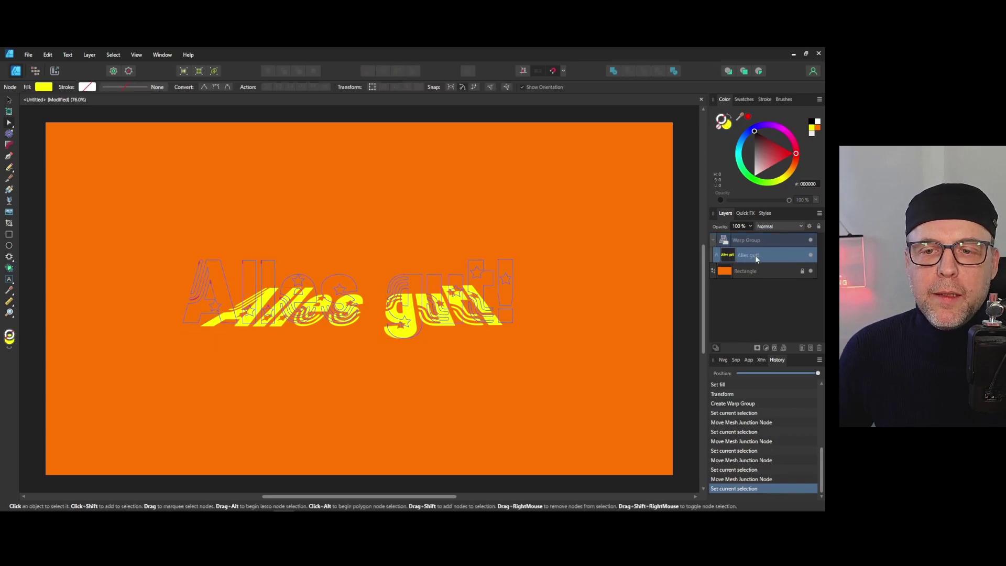
click(9, 99)
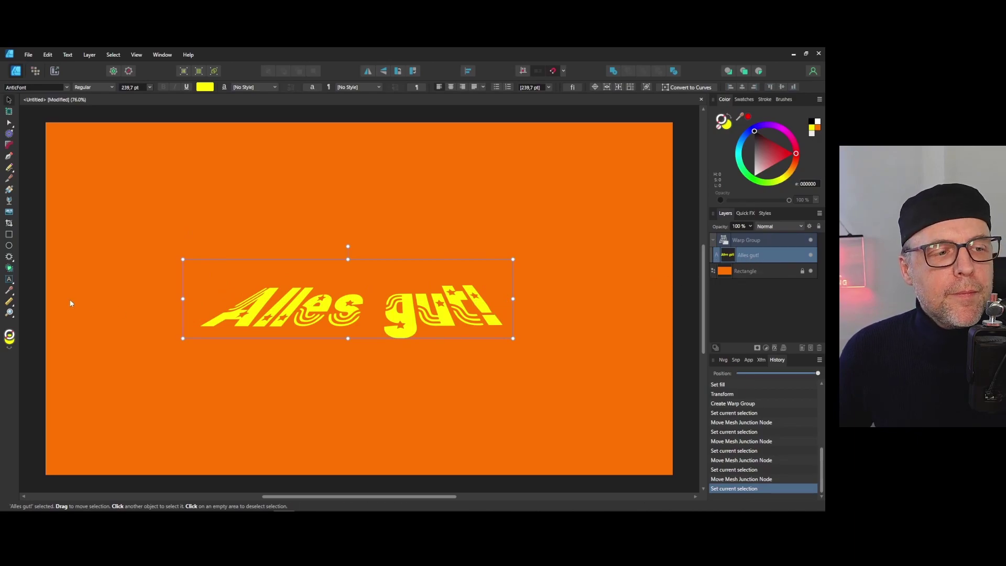
click(9, 278)
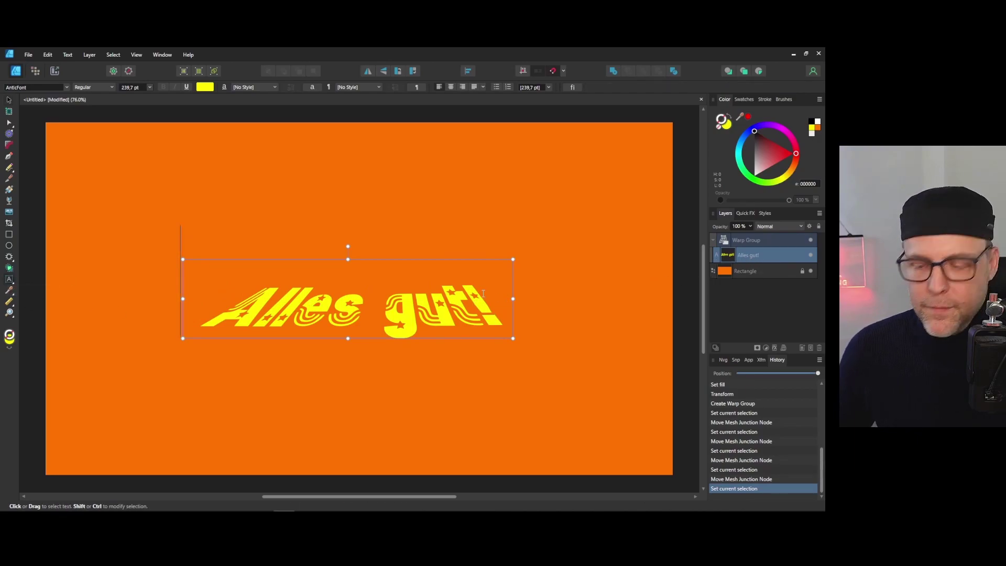
key(Right)
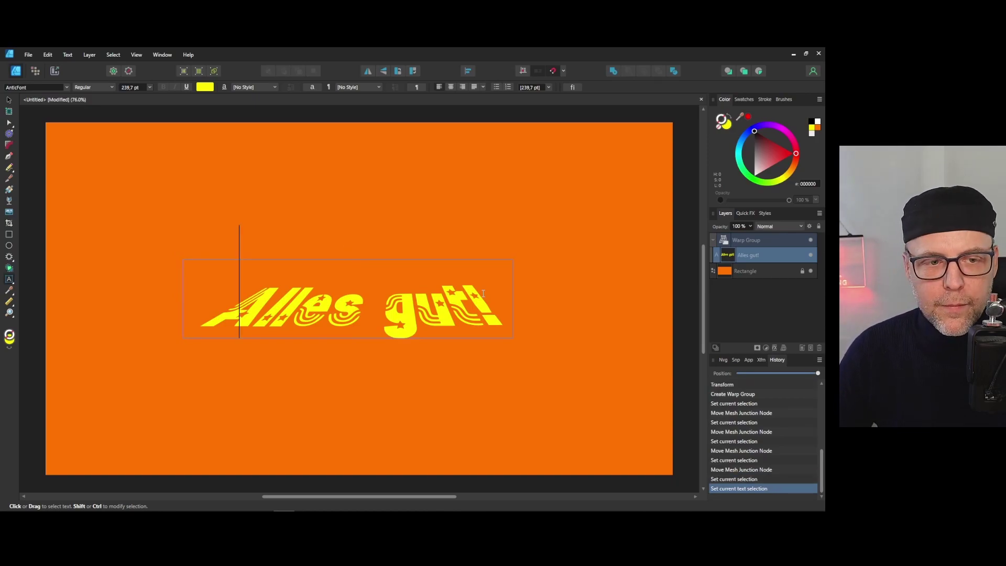
key(Right)
key(Right)
key(Right)
key(Right)
key(Right)
key(Right)
key(Right)
key(Right)
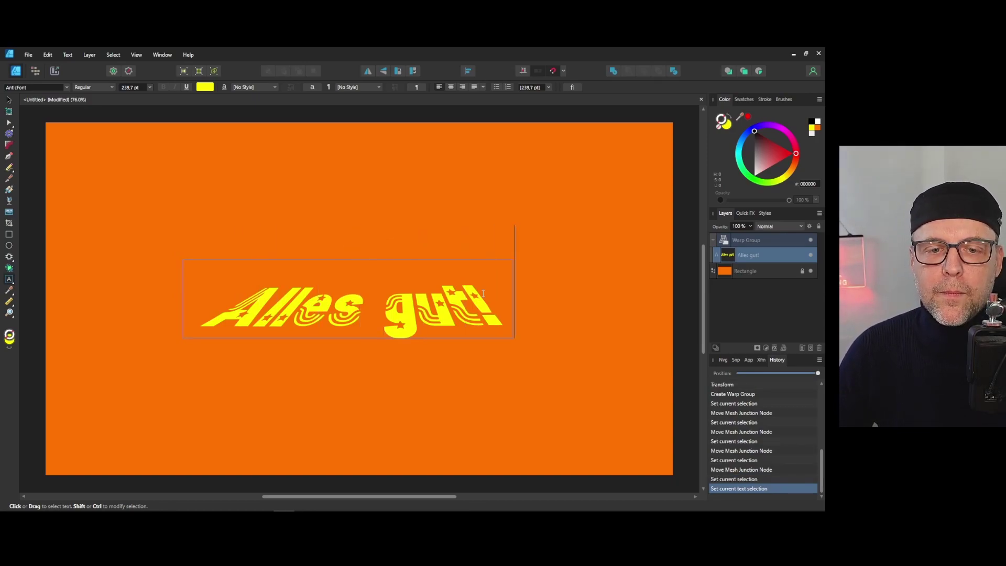
key(Left)
key(BackSpace)
key(BackSpace)
key(BackSpace)
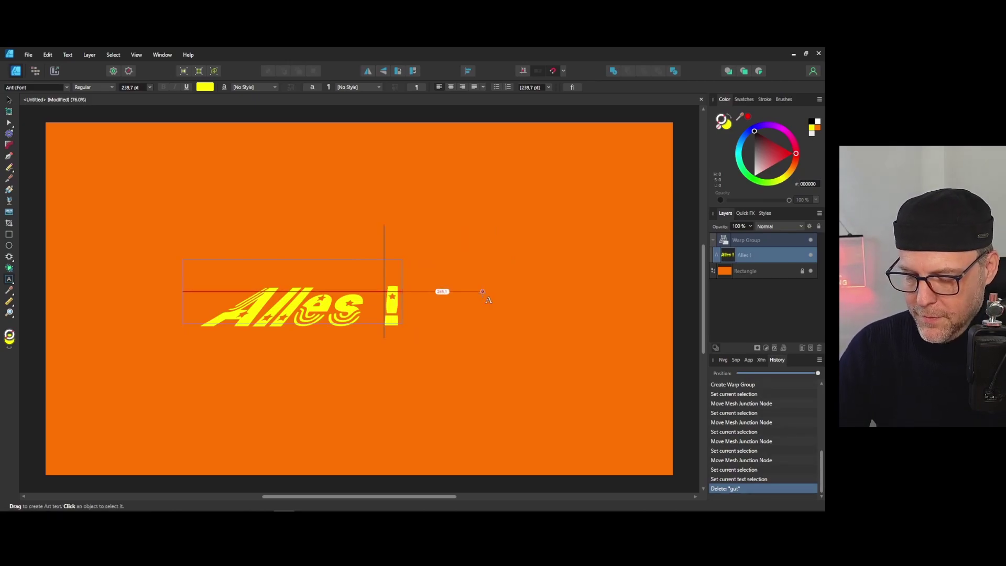
text(besser)
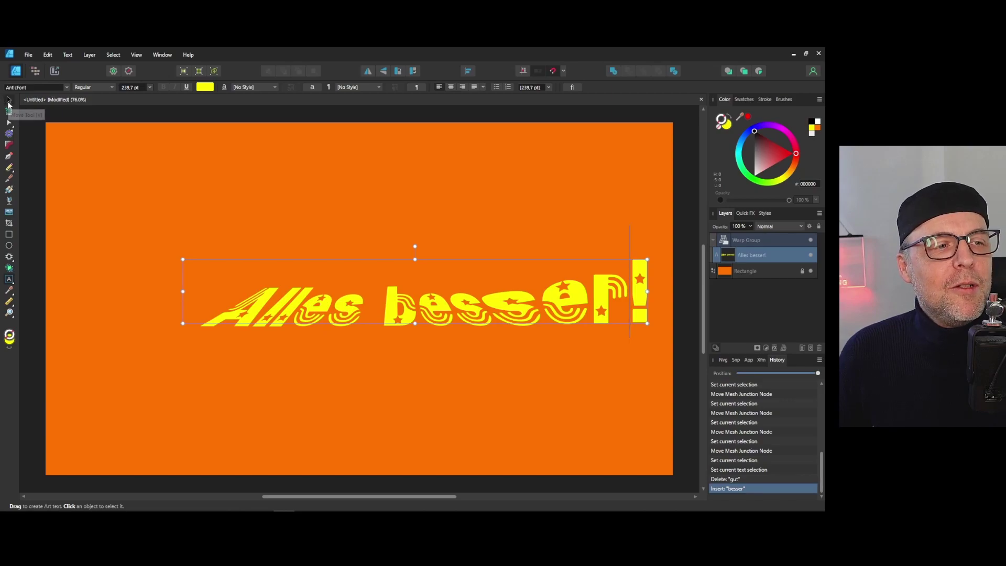
Step: Try Amethyst and Bastion, then settle on Bauhaus 93 for the 'Alles besser!' text
click(8, 101)
click(68, 88)
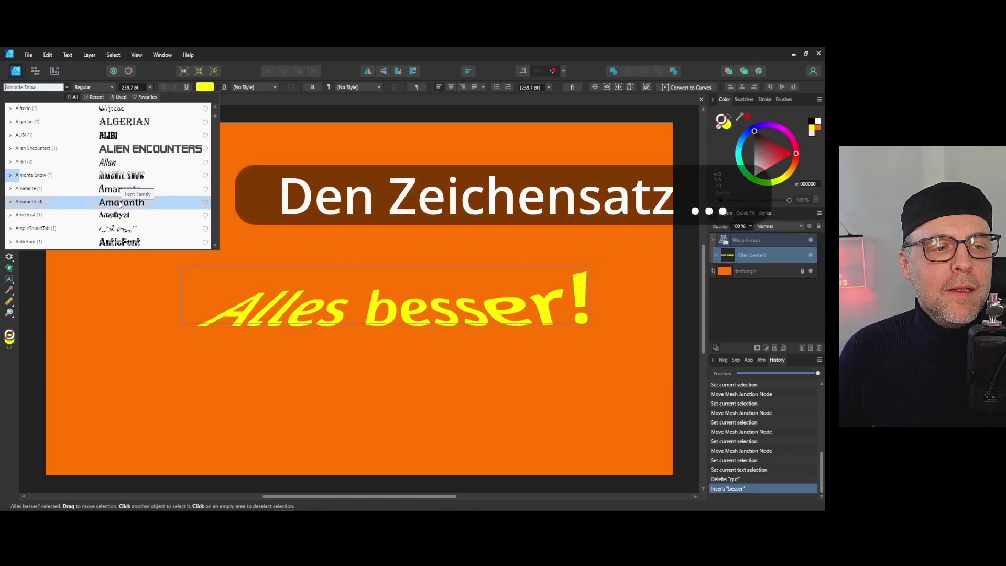
click(120, 219)
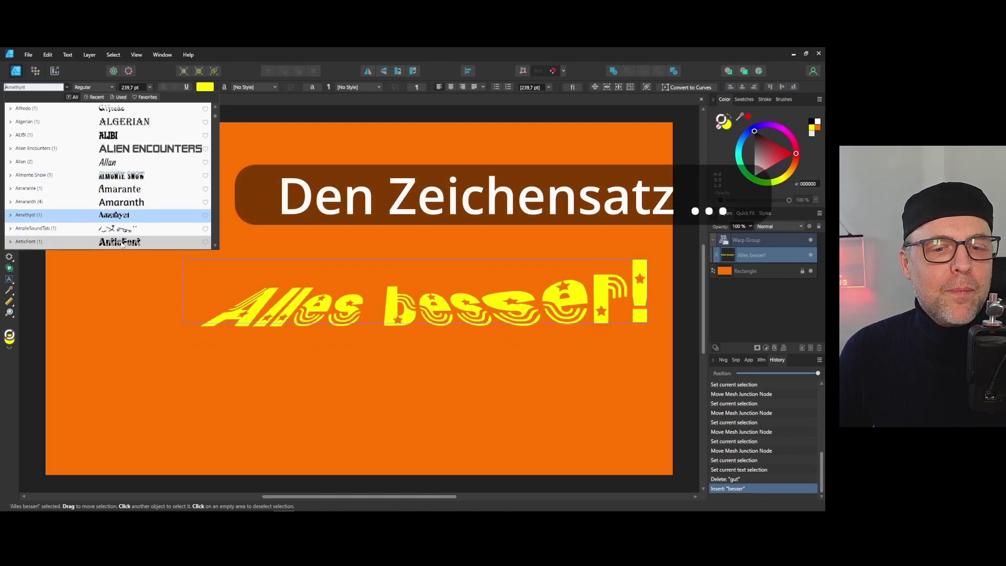
scroll(123, 231, down, 1)
scroll(124, 234, down, 1)
scroll(124, 226, down, 1)
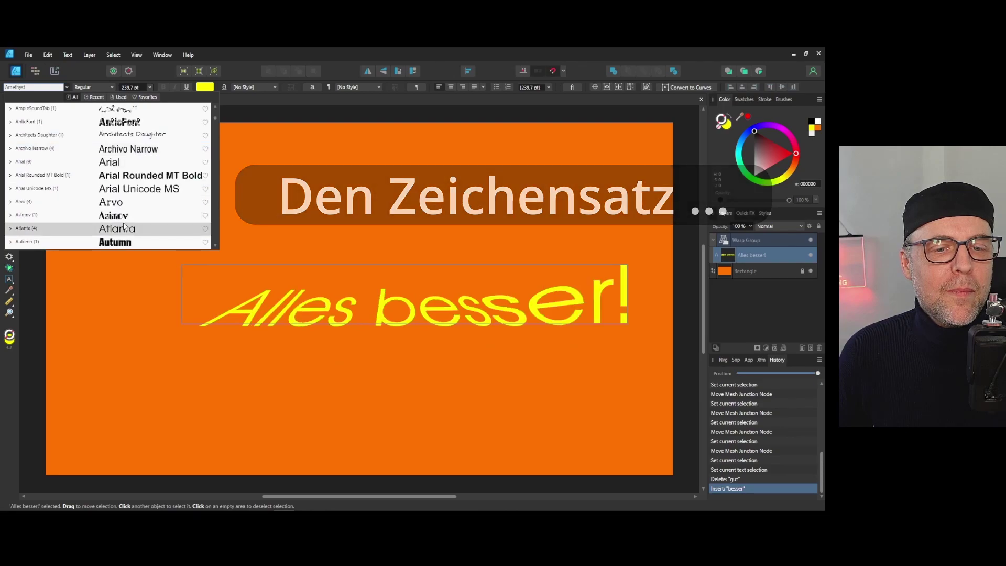
scroll(124, 226, down, 1)
scroll(124, 226, down, 1)
click(118, 230)
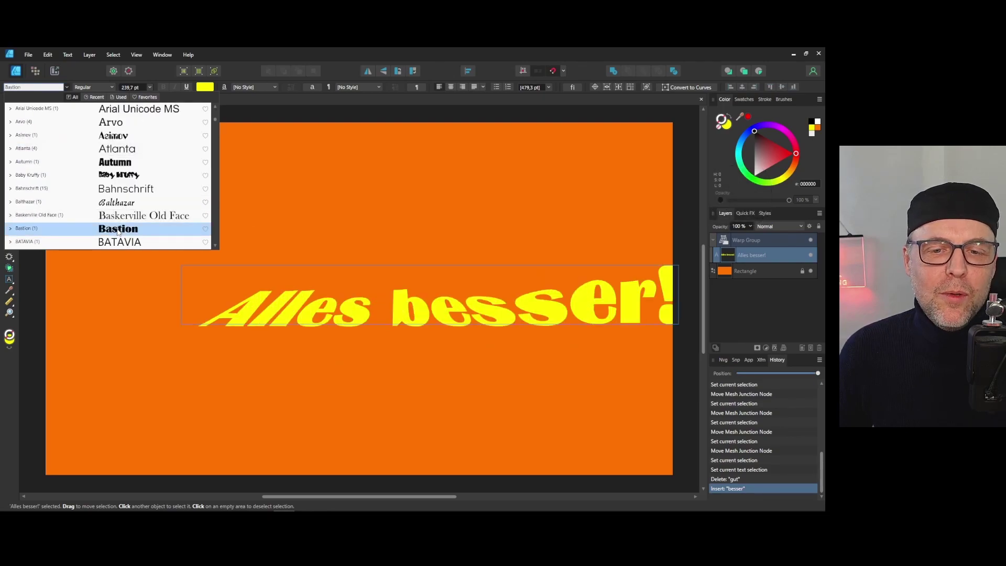
scroll(116, 244, down, 1)
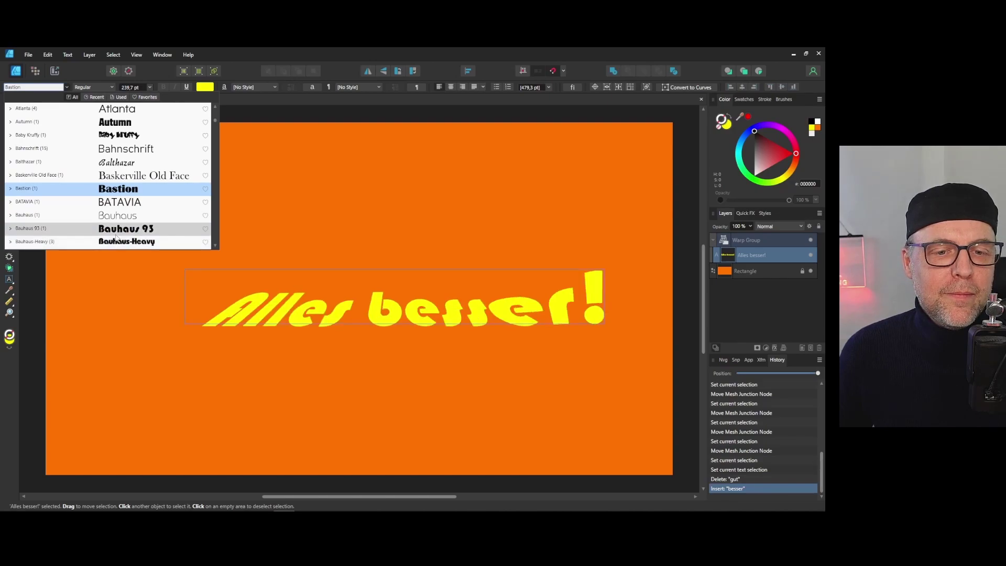
click(116, 233)
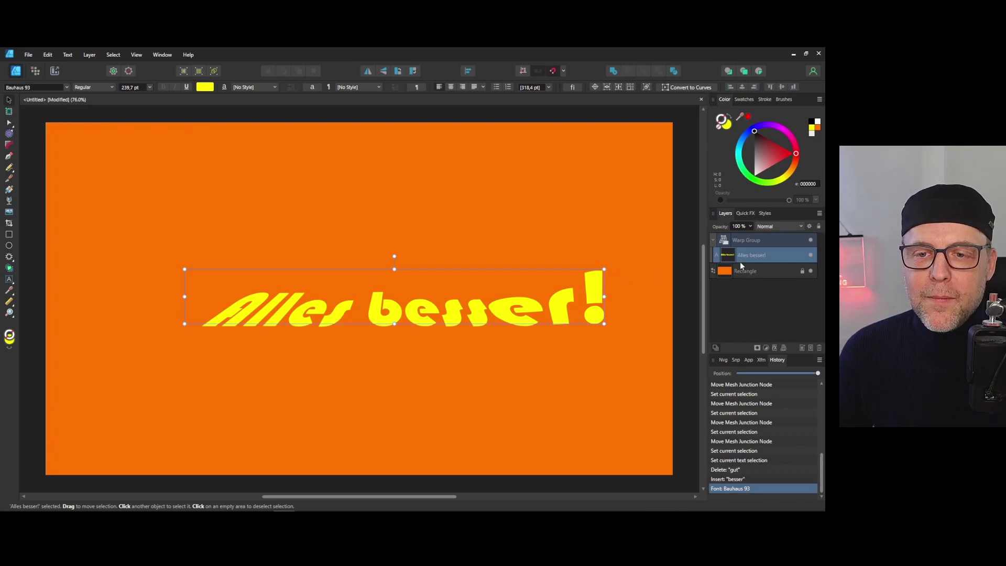
Step: Drag a corner handle inward to shrink the text proportionally to 190.4 pt
mouse_move(601, 274)
mouse_down()
mouse_move(540, 300)
mouse_move(518, 327)
mouse_move(524, 337)
mouse_up()
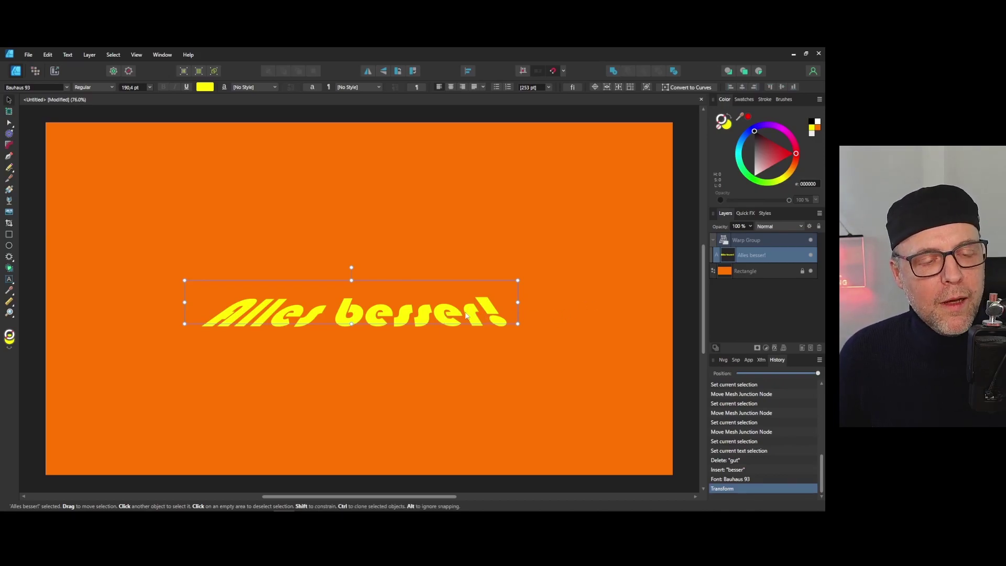
Step: Move the text upward and slightly left so the warp stretches letters into swooping strokes
drag(364, 310, 360, 254)
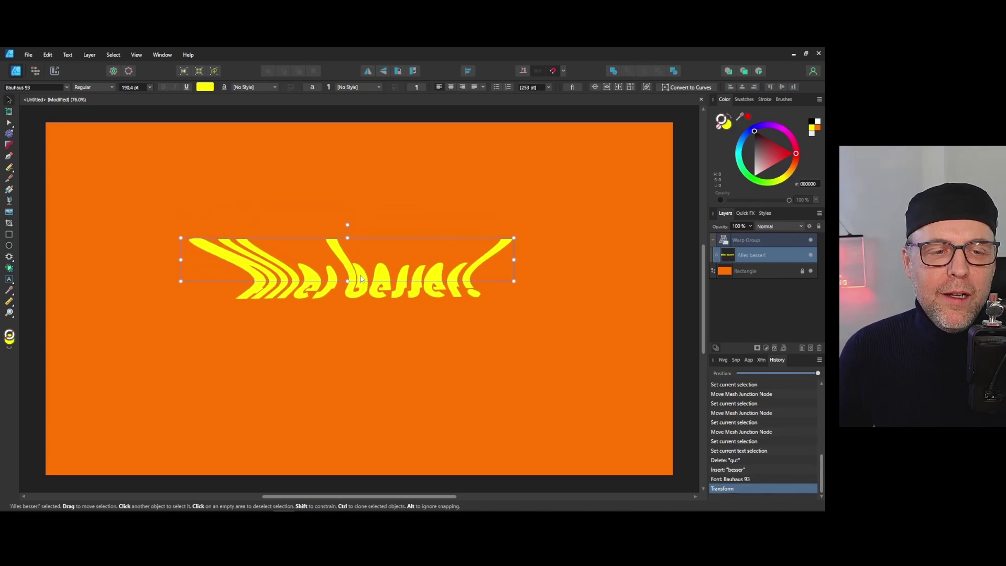
drag(361, 284, 370, 253)
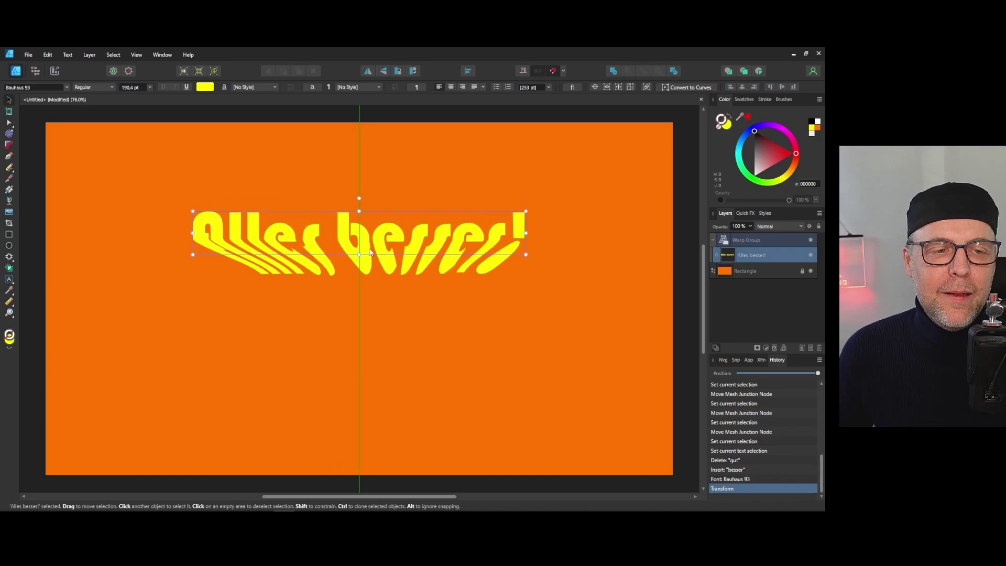
mouse_move(370, 252)
mouse_down()
mouse_move(365, 298)
mouse_move(368, 238)
mouse_move(366, 275)
mouse_up()
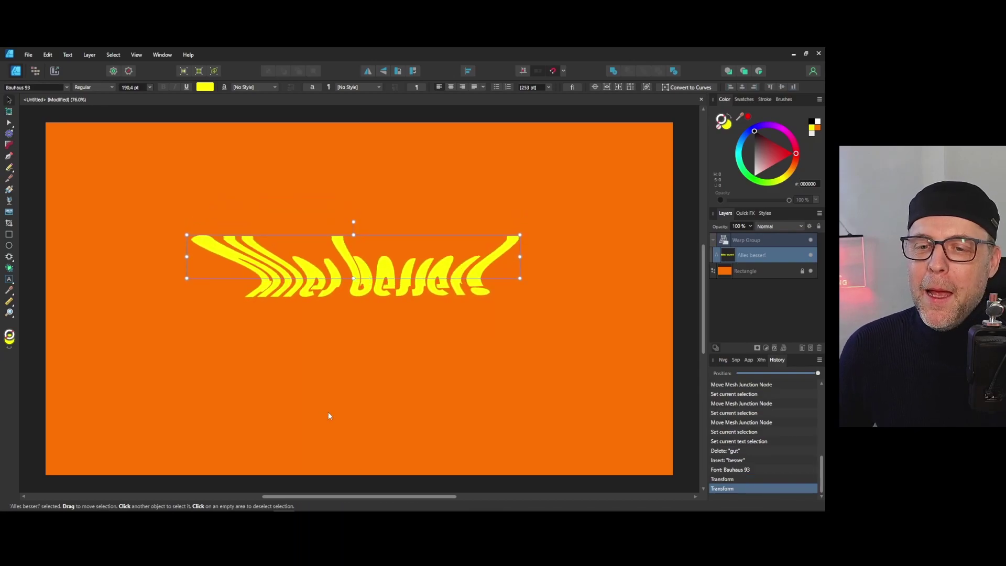